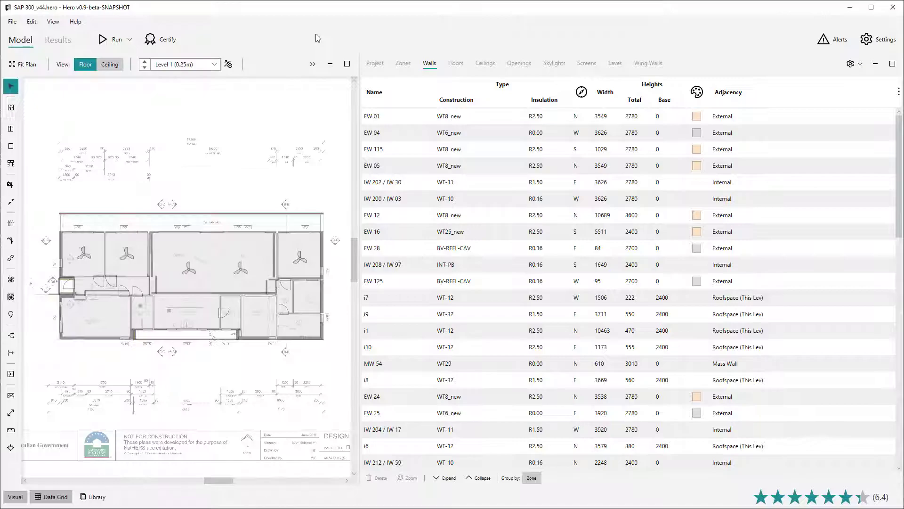
- Look through the data grid's Project, Zones, Walls, Ceilings, Openings, Skylights and Screens tables, returning to the project details
left_click(377, 72)
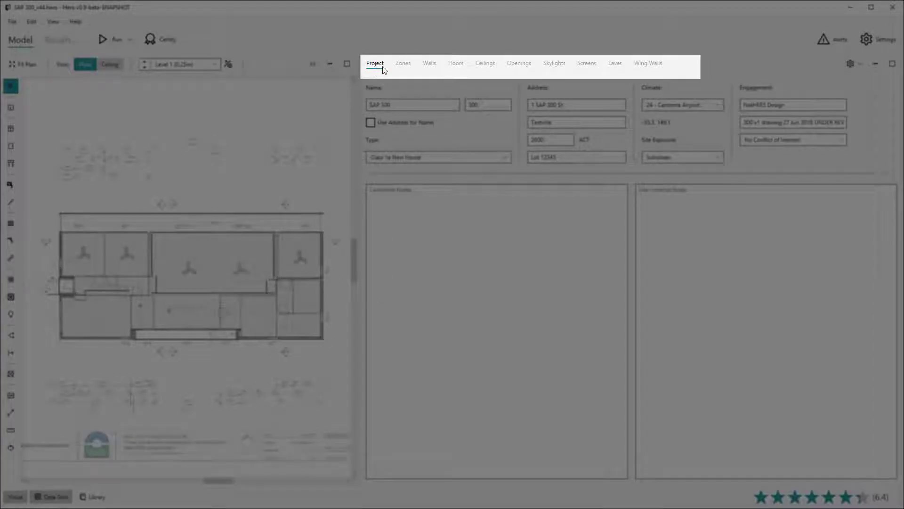
left_click(409, 75)
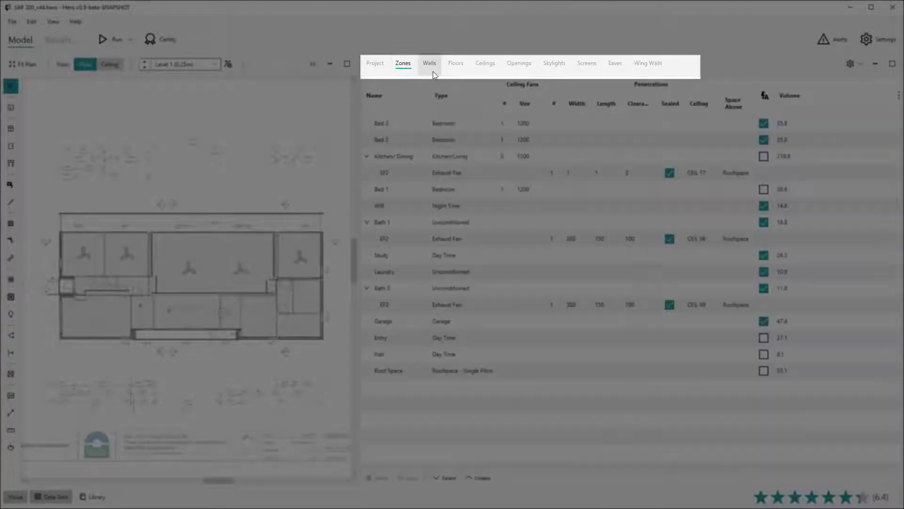
left_click(433, 71)
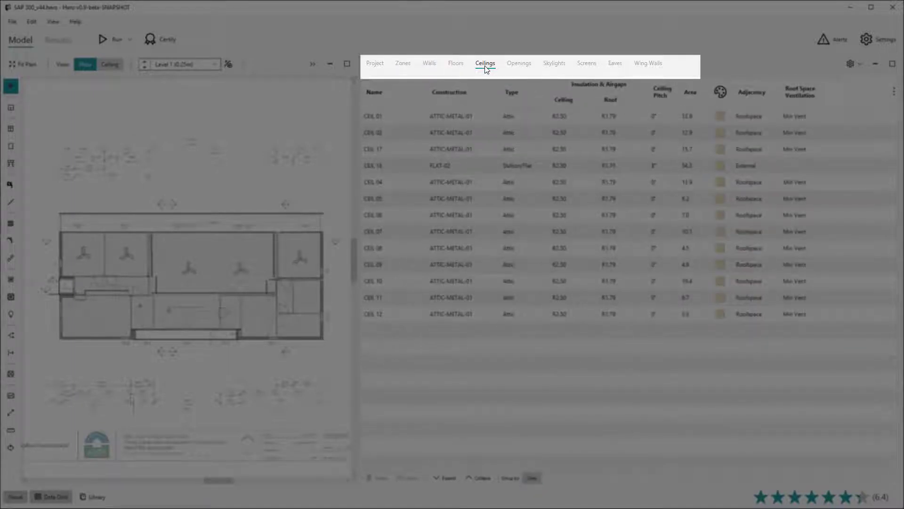
left_click(514, 67)
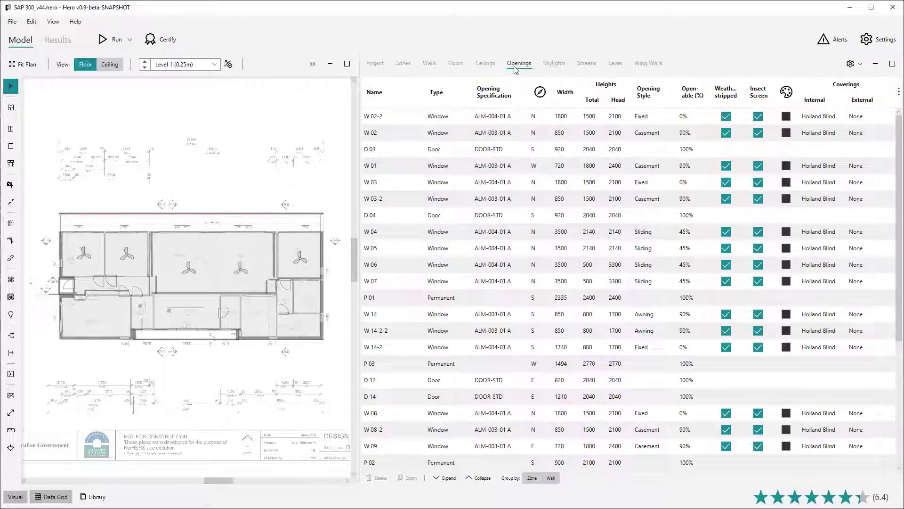
left_click(551, 65)
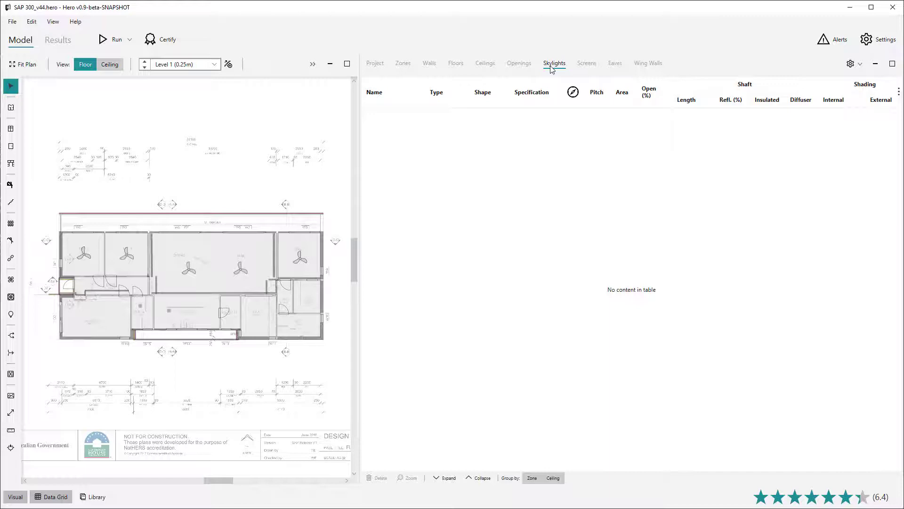
left_click(586, 64)
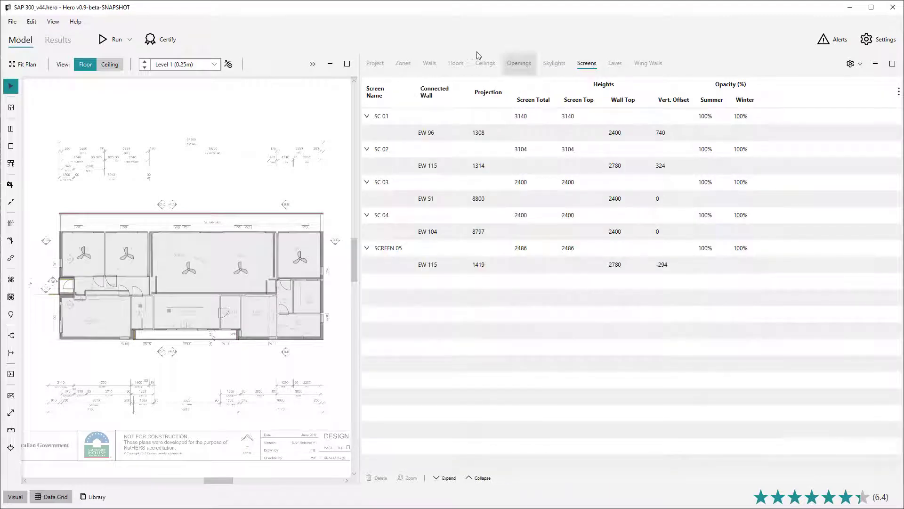
left_click(377, 60)
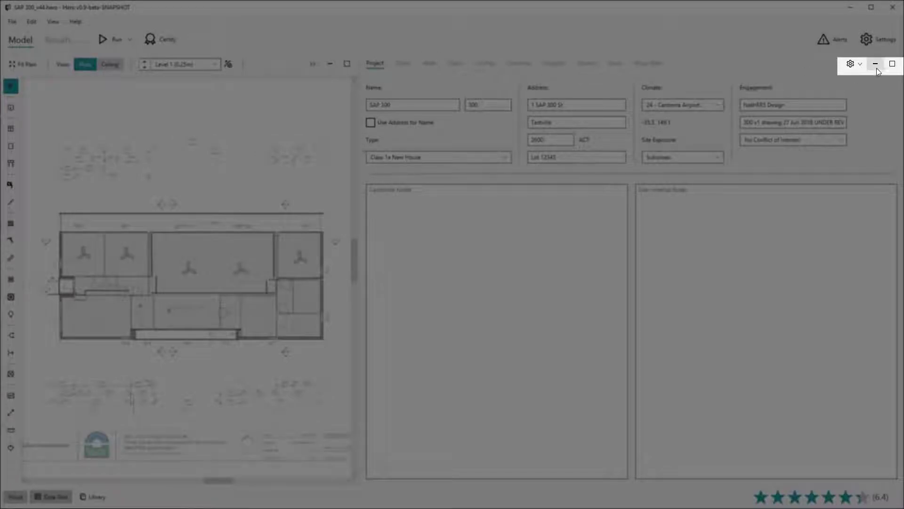
key("space")
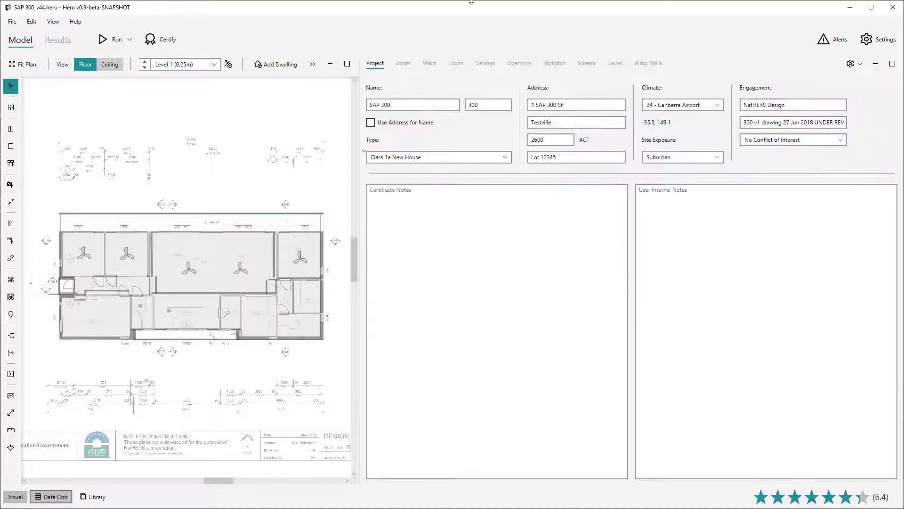
- Show the Walls table and try enlarging and shrinking the data grid's zoom
left_click(466, 62)
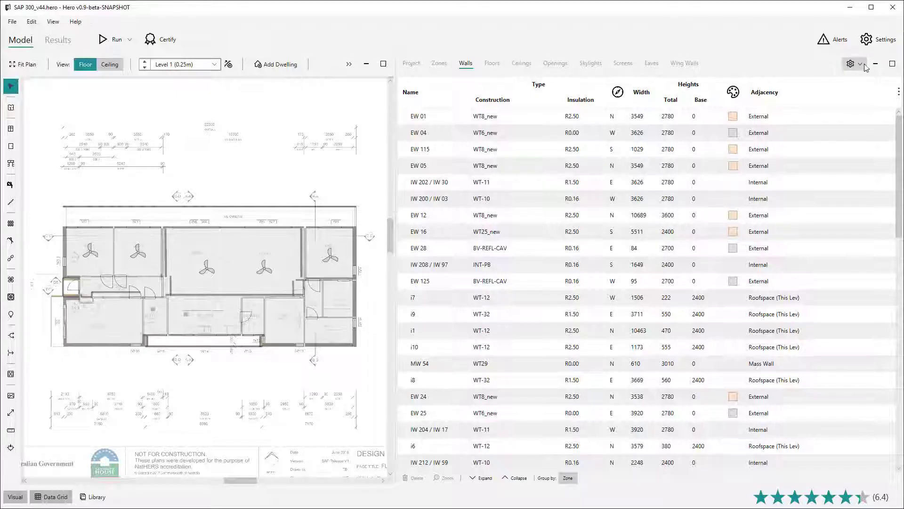
left_click(865, 67)
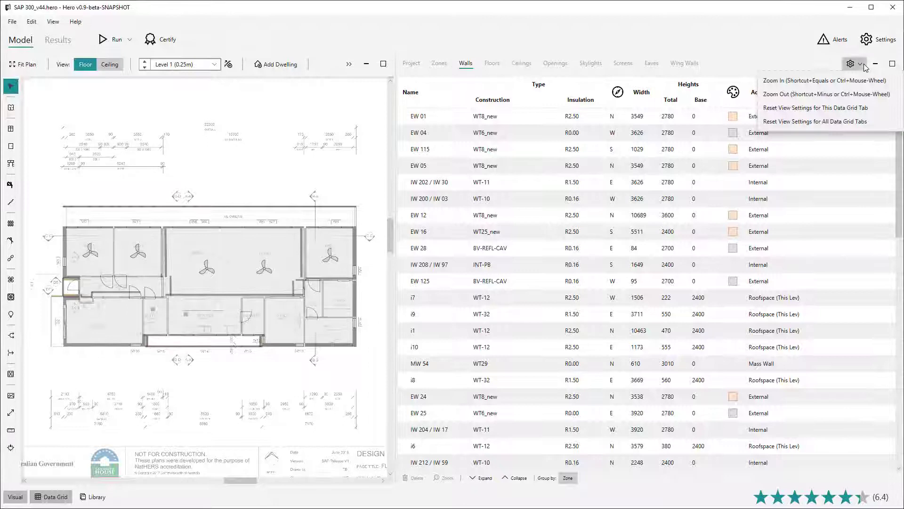
left_click(860, 80)
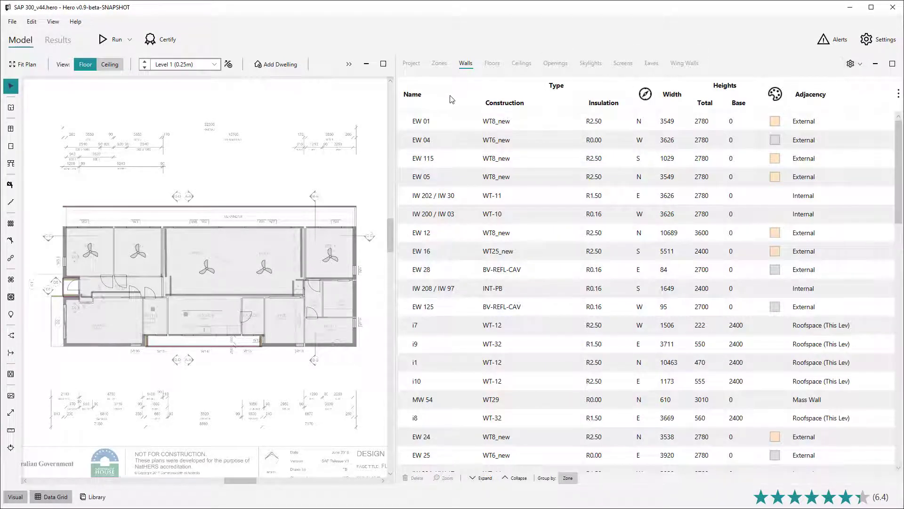
scroll(451, 99, "down", 1)
scroll(451, 98, "down", 1)
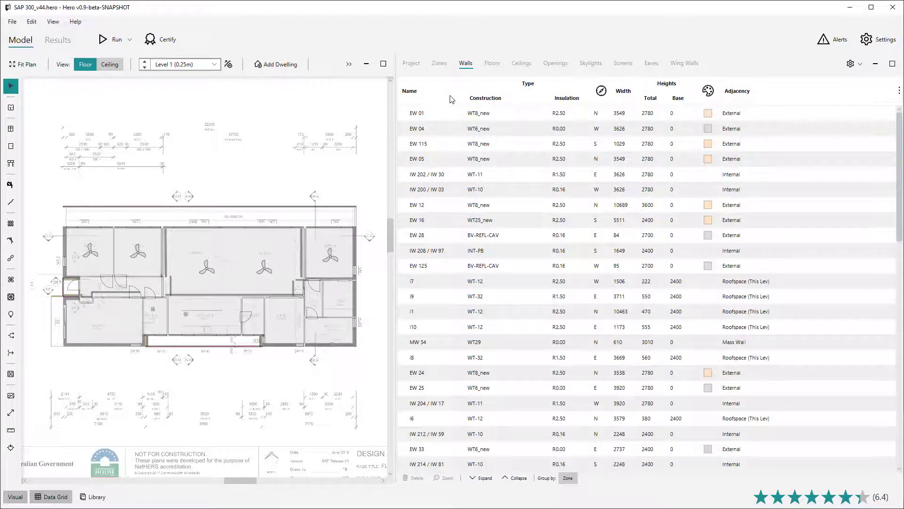
scroll(452, 99, "up", 2)
scroll(451, 99, "down", 1)
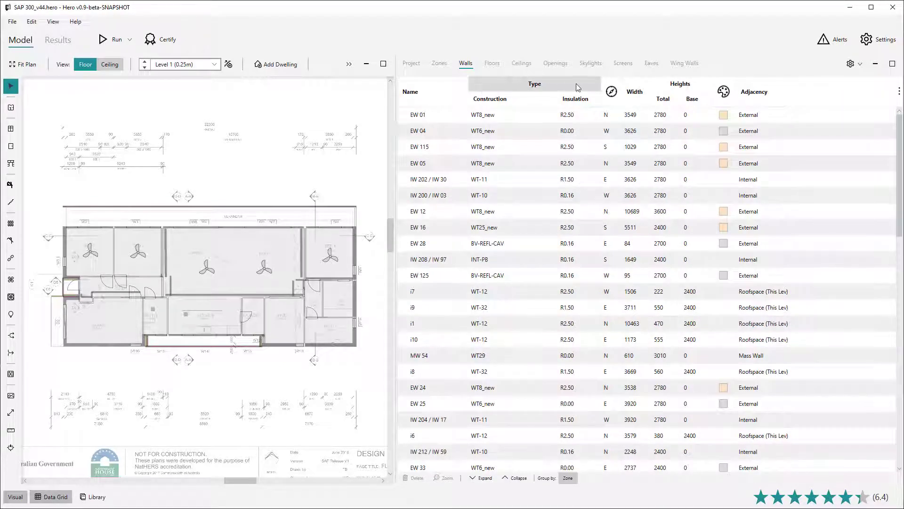
- Widen the Type columns of the Walls table and reorder it with Adjacency after Name and Colour before Orientation
left_click_drag(596, 84, 609, 84)
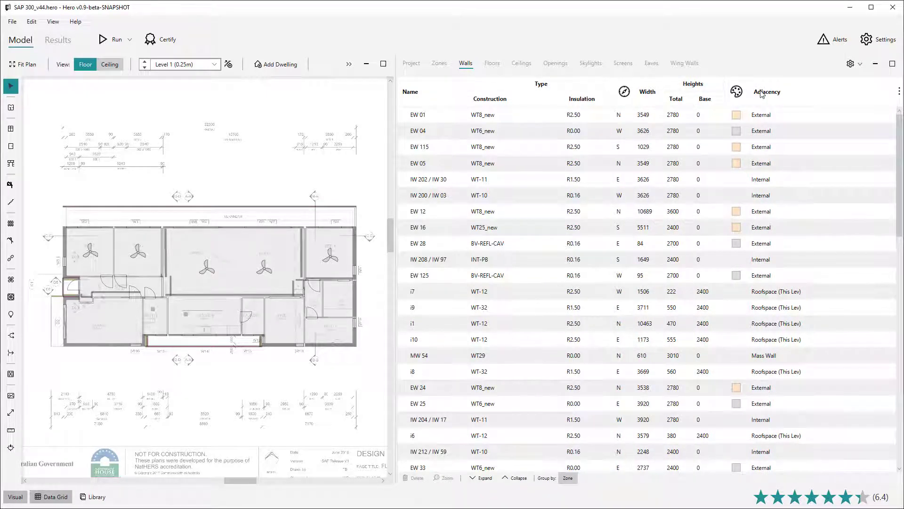
left_click_drag(760, 94, 478, 100)
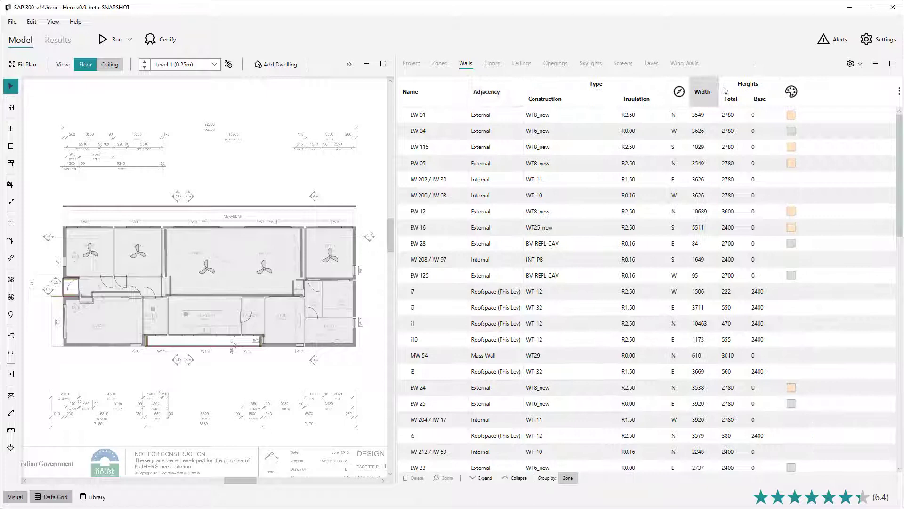
left_click_drag(722, 93, 673, 89)
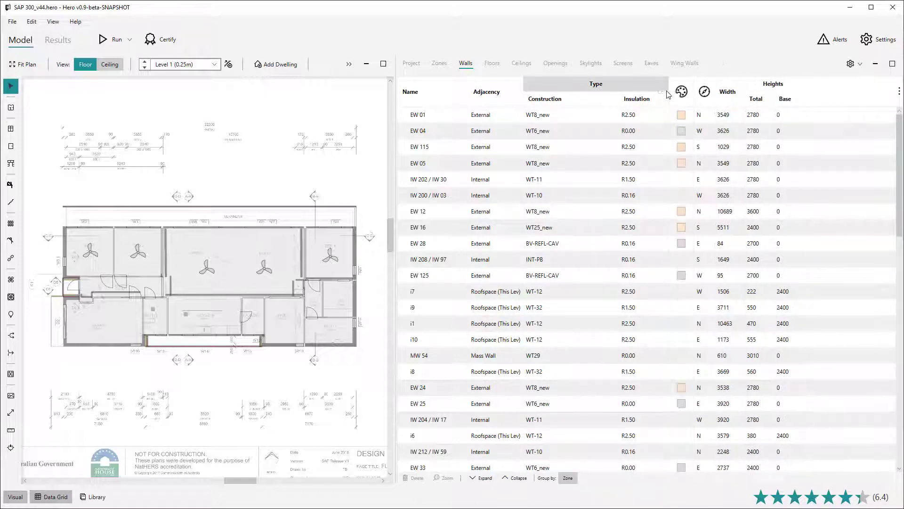
- Hide the Adjacency and Colour columns in the Walls table
left_click(899, 91)
left_click(855, 131)
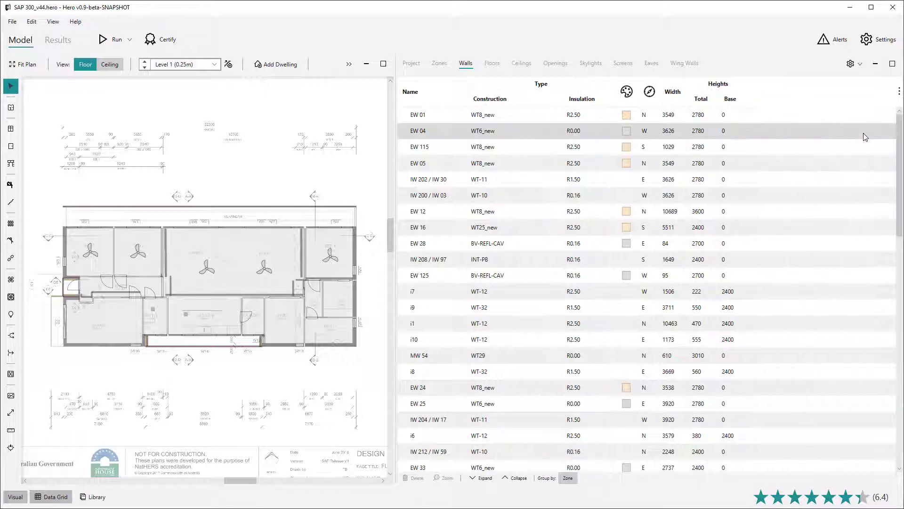
left_click(899, 90)
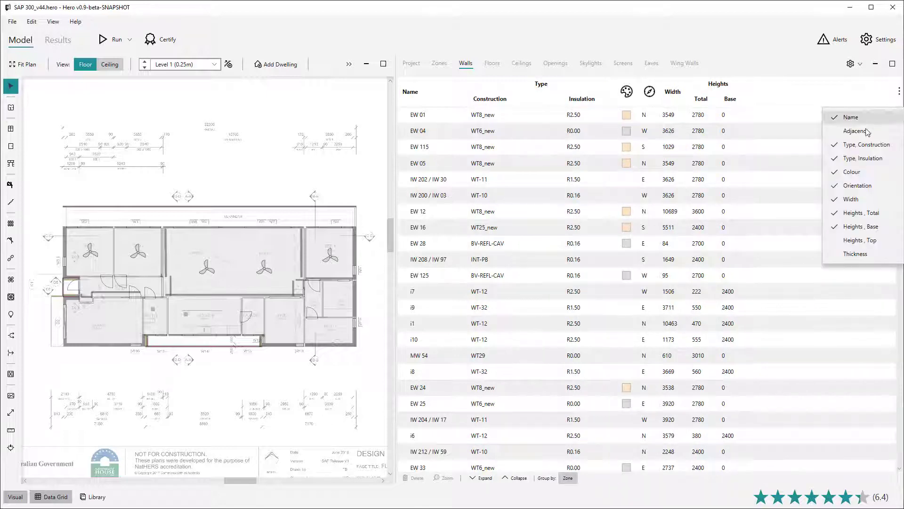
left_click(852, 173)
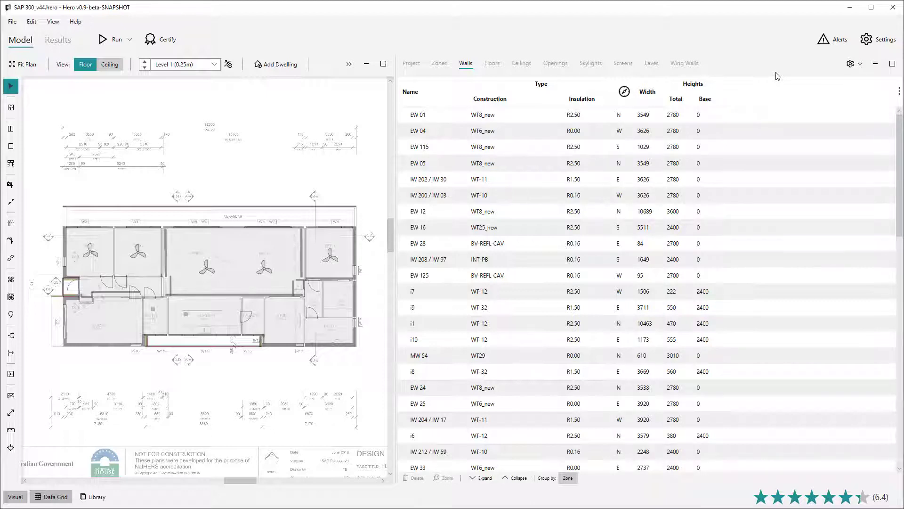
- Reset the view settings for the Walls table, followed by those for all data grid tabs
left_click(863, 65)
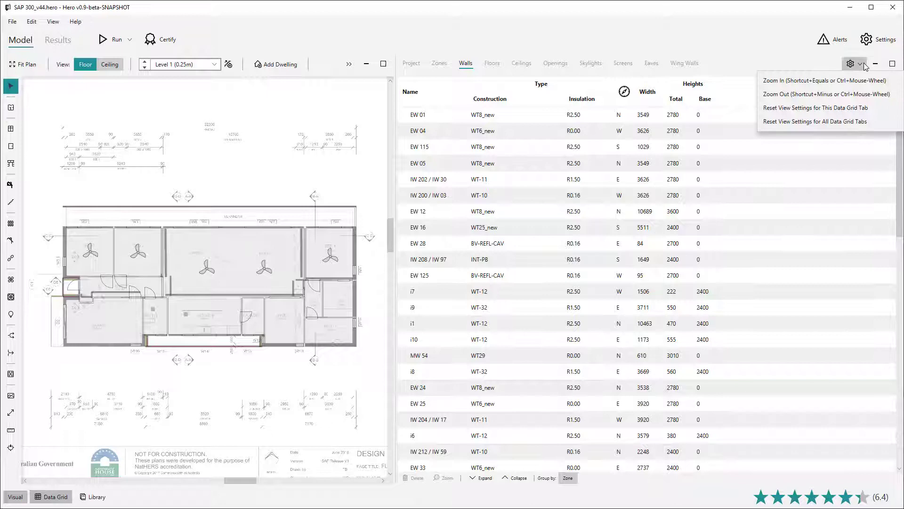
left_click(834, 110)
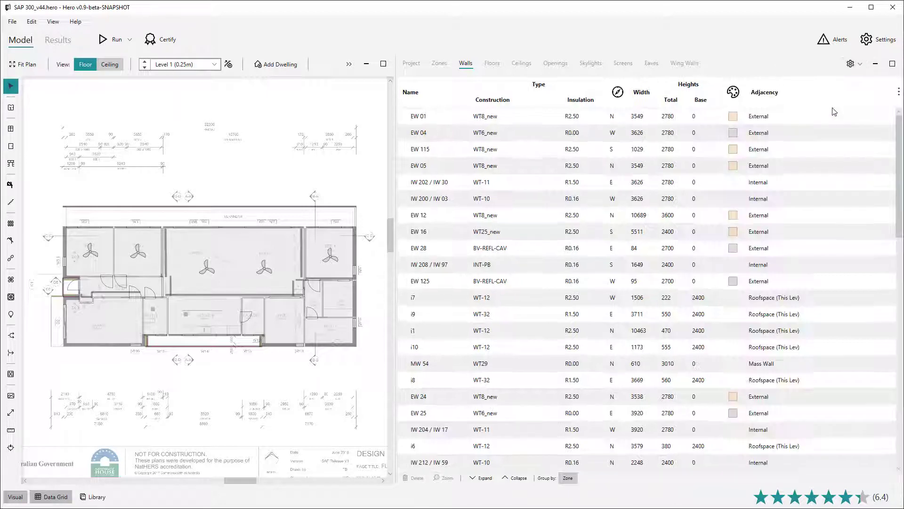
left_click(861, 67)
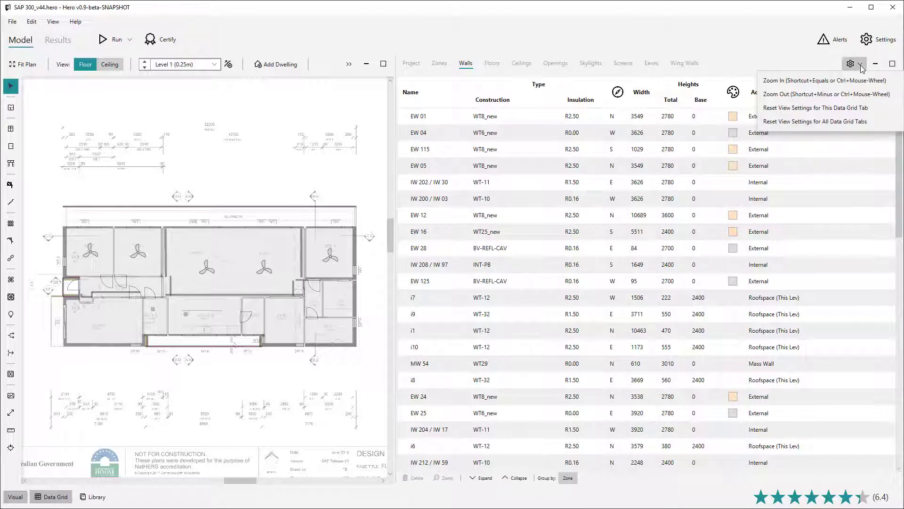
left_click(832, 123)
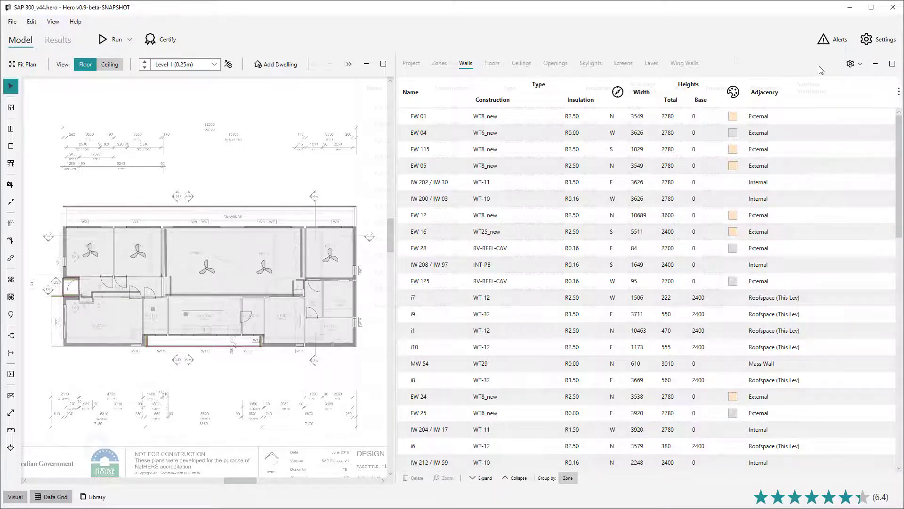
- Show the Floors table and select floor FLR 02, followed by FLR 25 on its own
key("ctrl+Tab")
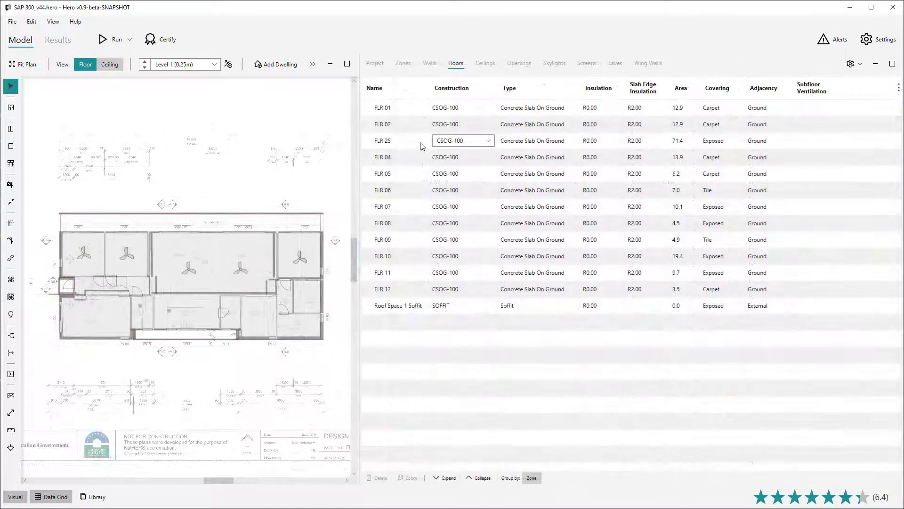
left_click(408, 128)
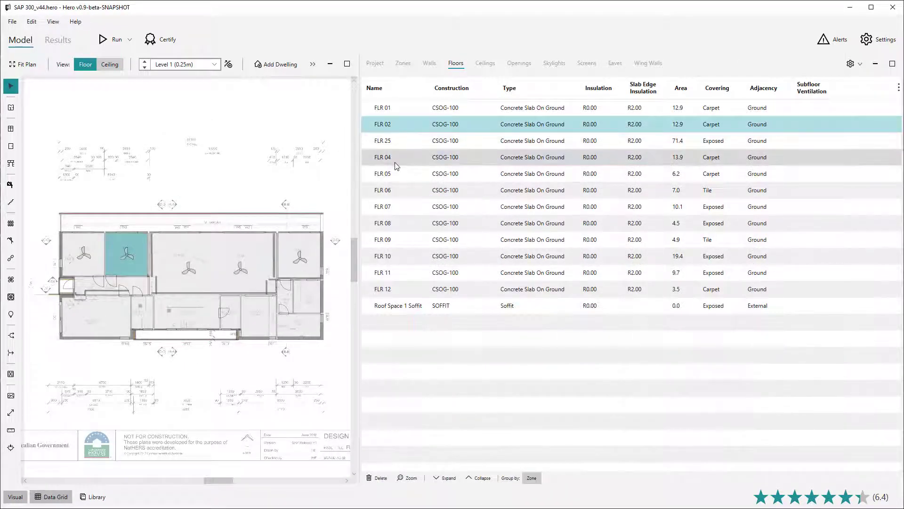
left_click(402, 146)
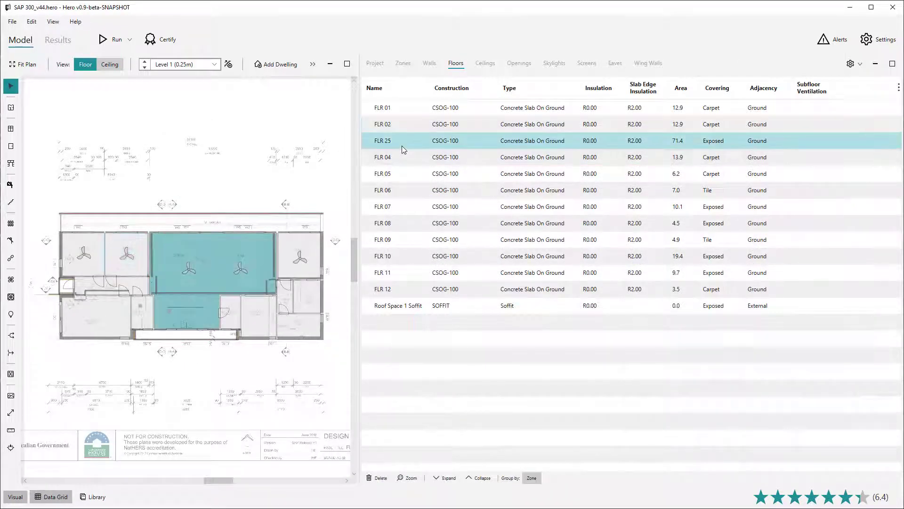
- Select the non-adjacent floors FLR 05, FLR 06, FLR 08 and FLR 10 together
left_click(404, 173)
left_click(407, 190, "ctrl")
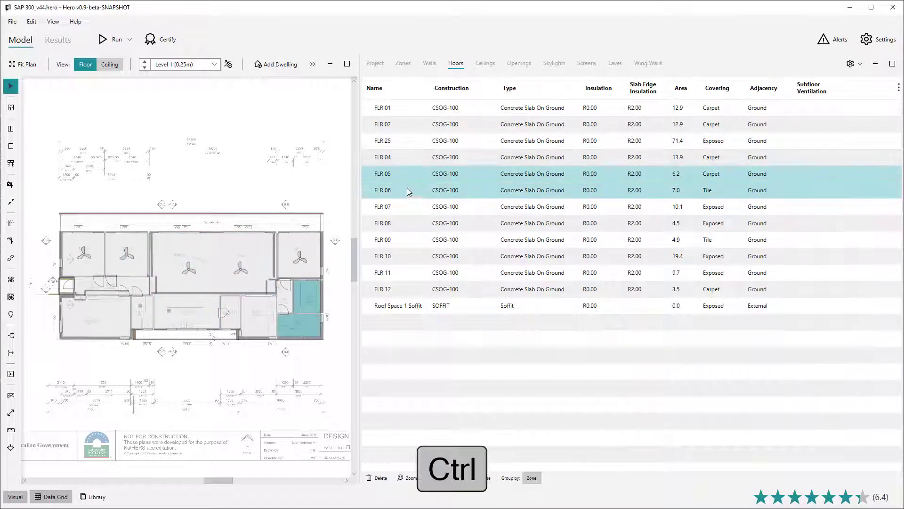
left_click(407, 222, "ctrl")
left_click(406, 256, "ctrl")
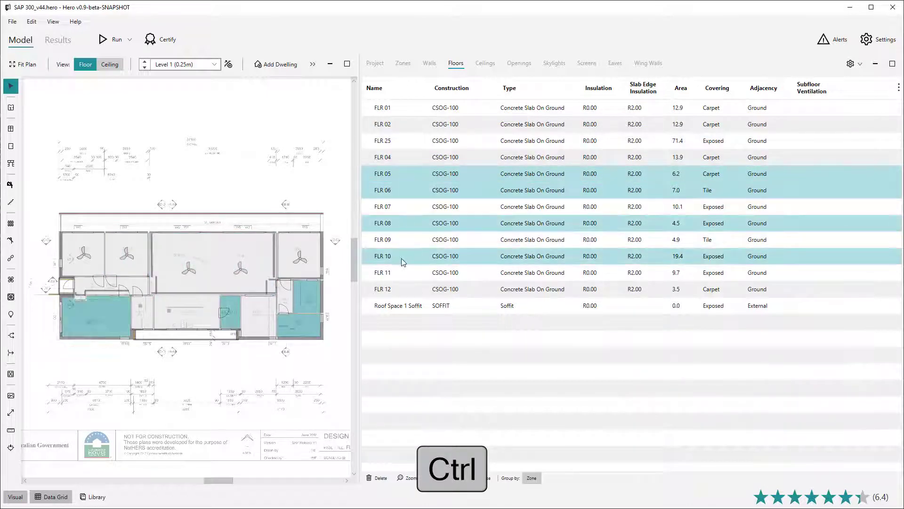
left_click(398, 124, "ctrl")
- Select the range of floors from FLR 25 to FLR 07, excluding FLR 05 and FLR 06
left_click(399, 140)
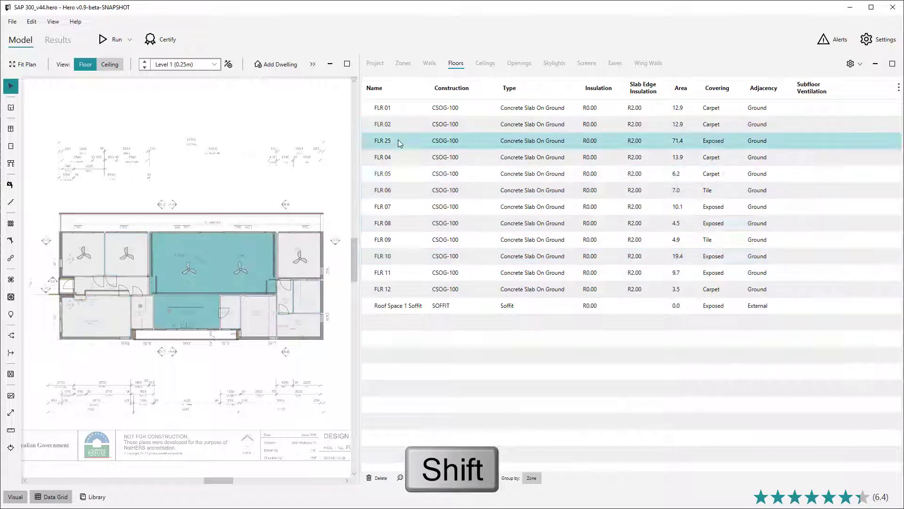
left_click(404, 212, "shift")
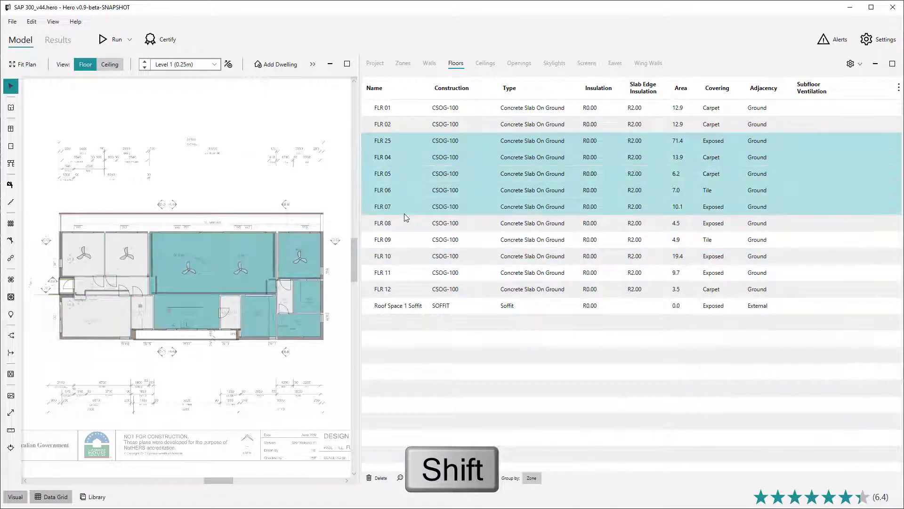
left_click(403, 272, "shift")
left_click(405, 240, "shift")
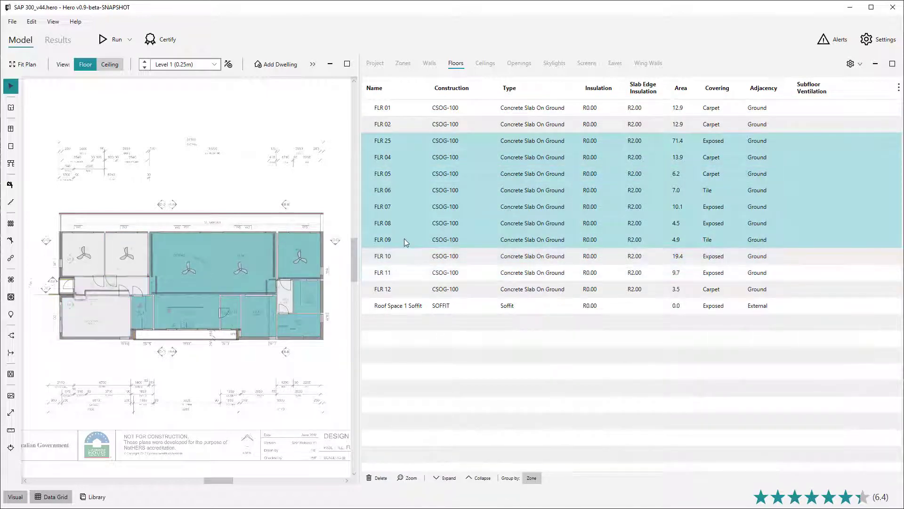
left_click(401, 206, "shift")
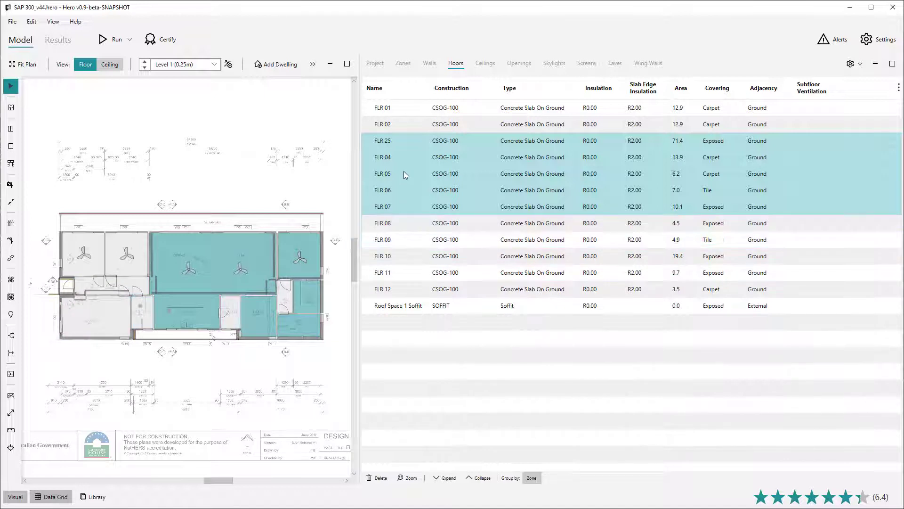
left_click(403, 174, "ctrl")
left_click(405, 189, "ctrl")
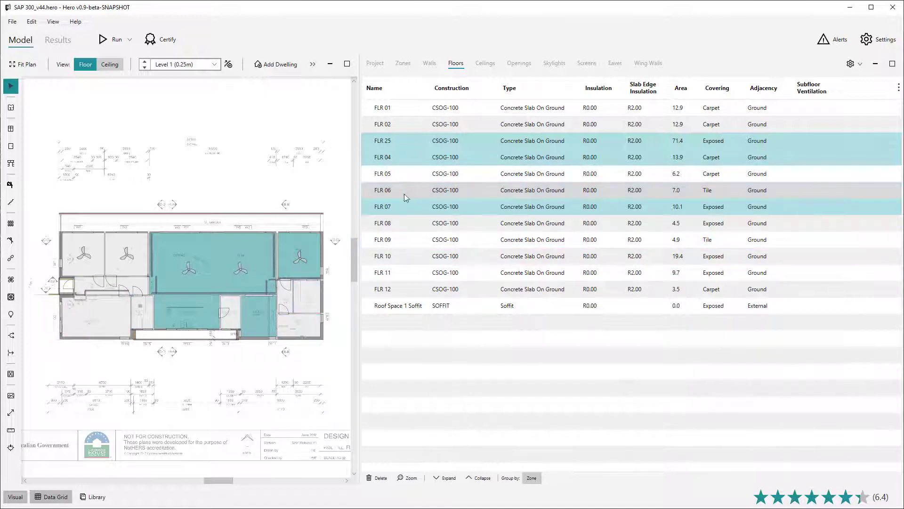
- Select only floor FLR 08 and zoom the plan to it
left_click(400, 241)
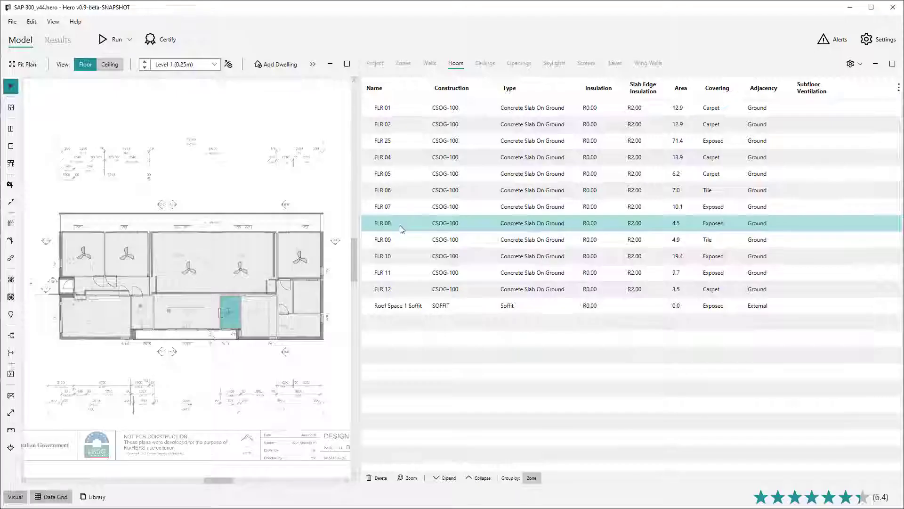
left_click(411, 477)
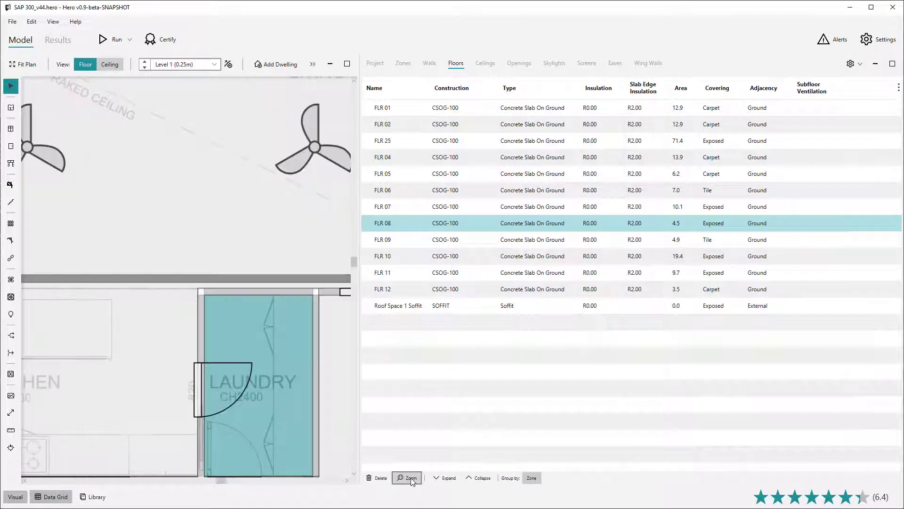
- Select only floor FLR 10 in the Floors table
left_click(379, 256)
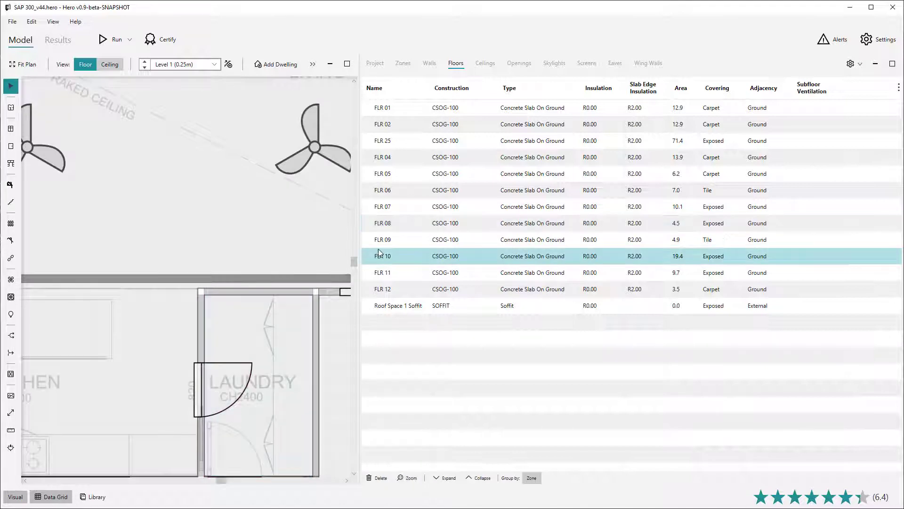
- Delete windows W 04 and W 05 from the Openings table
scroll(161, 264, "down", 2)
scroll(161, 264, "down", 3)
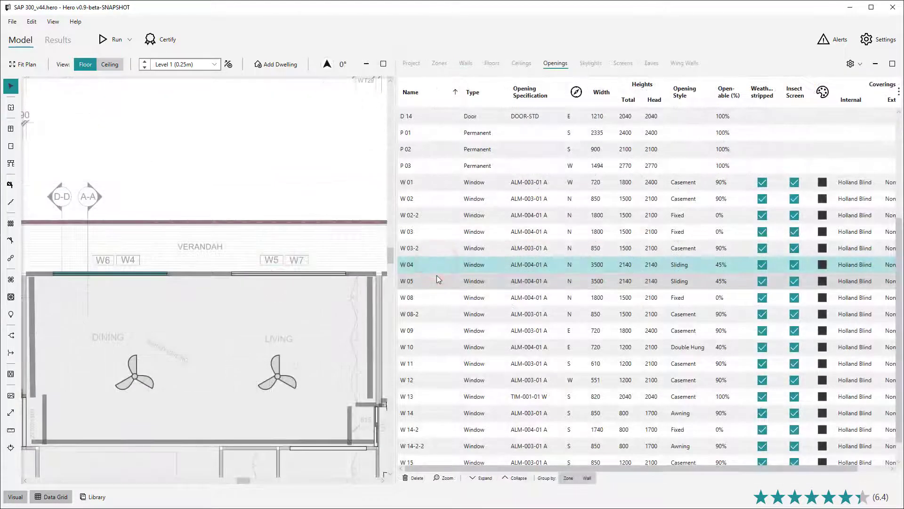
key("Delete")
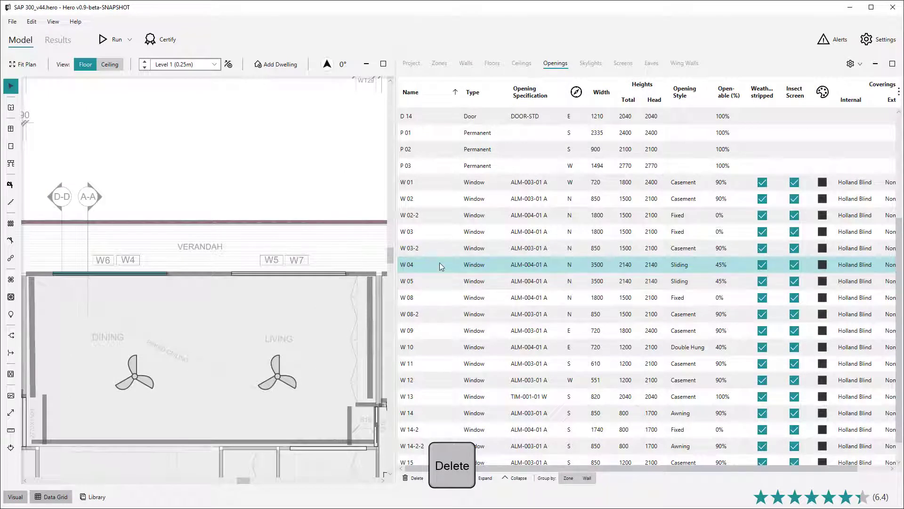
left_click(439, 264)
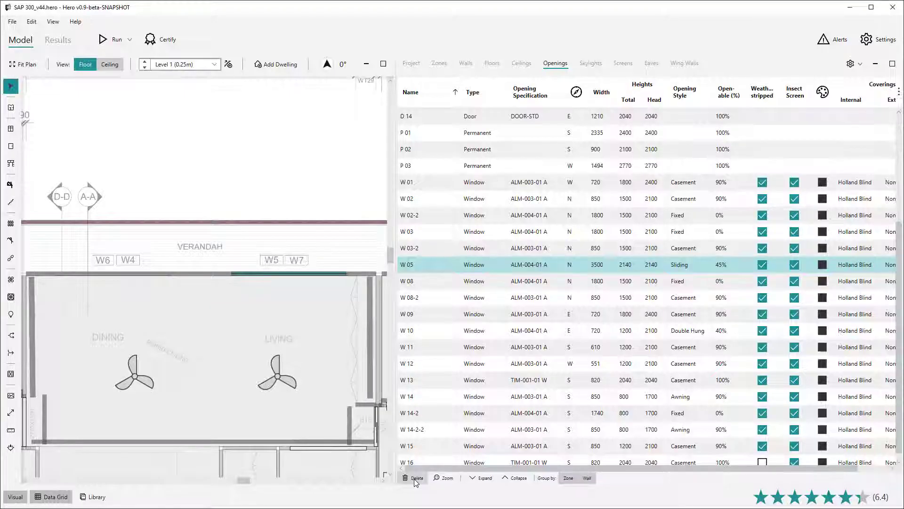
left_click(416, 479)
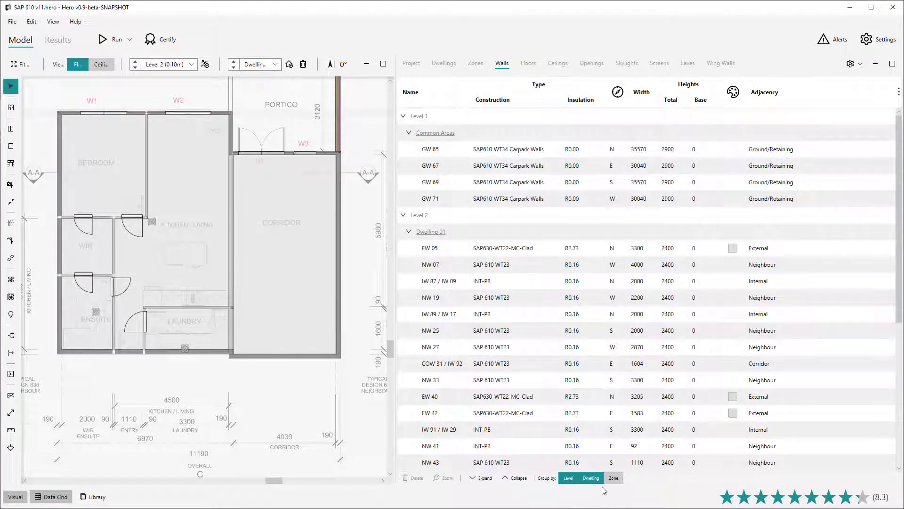
- Turn the Dwelling grouping of the Walls table off and back on, and do the same with the Level grouping
left_click(597, 480)
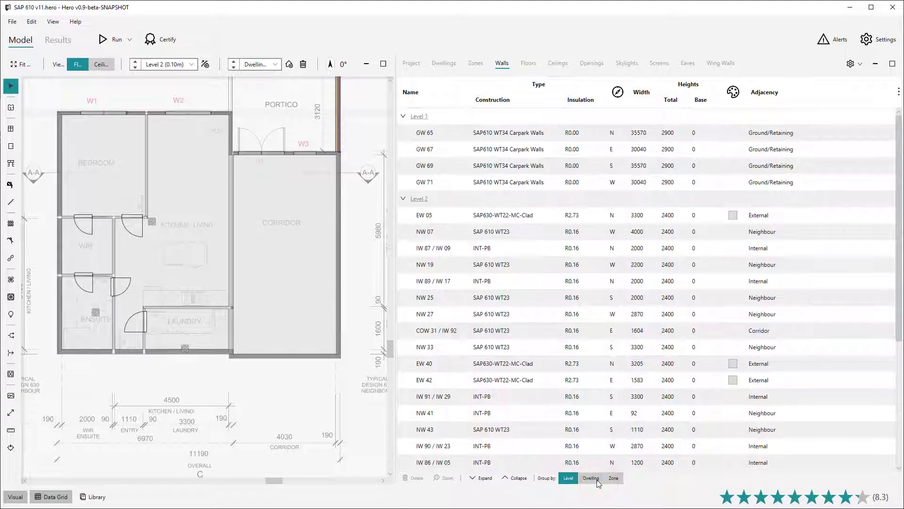
left_click(597, 480)
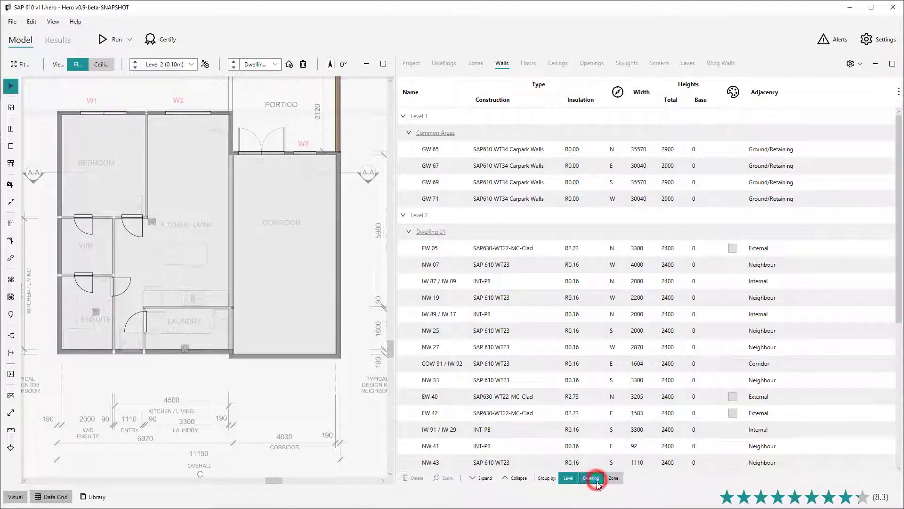
left_click(567, 483)
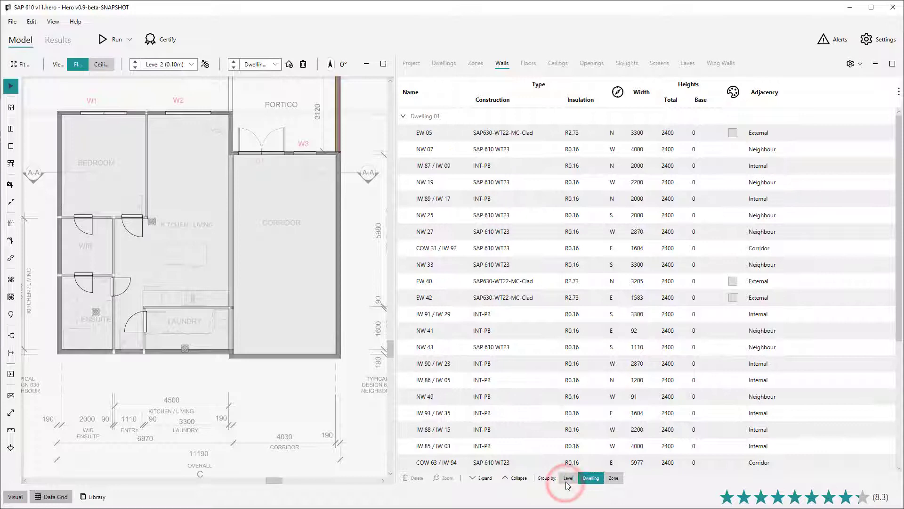
left_click(568, 483)
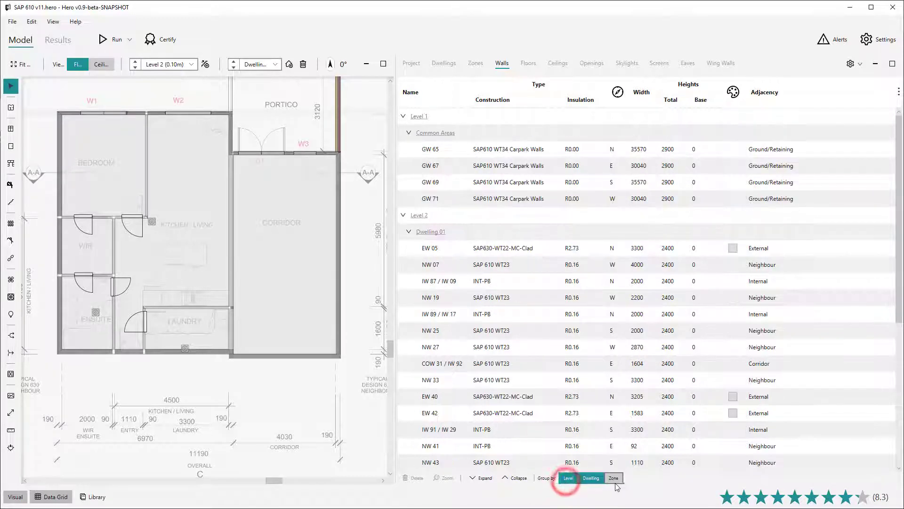
- Show the Openings table, group it additionally by Wall, and remove the Wall grouping again
left_click(591, 63)
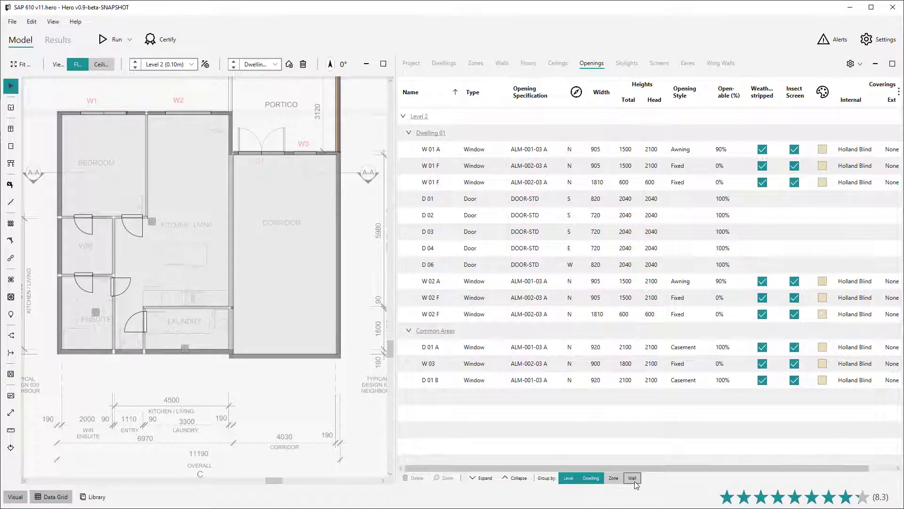
left_click(633, 478)
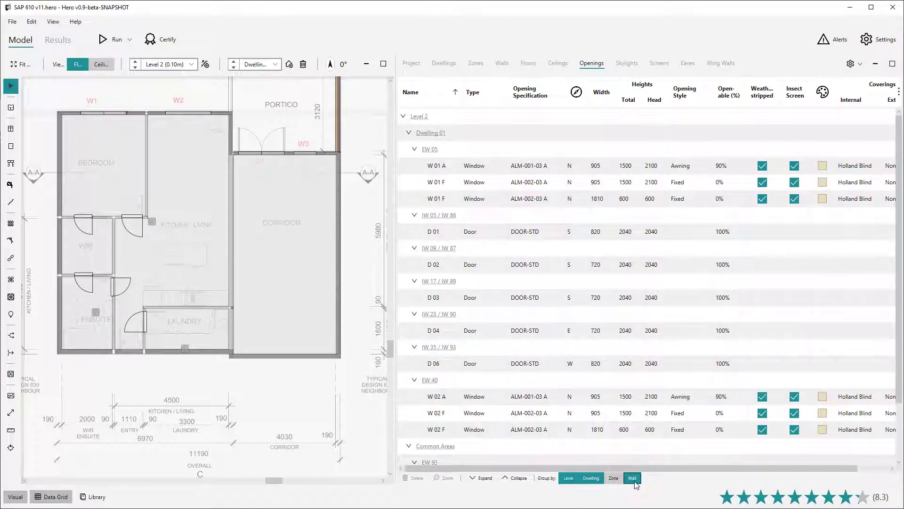
left_click(632, 480)
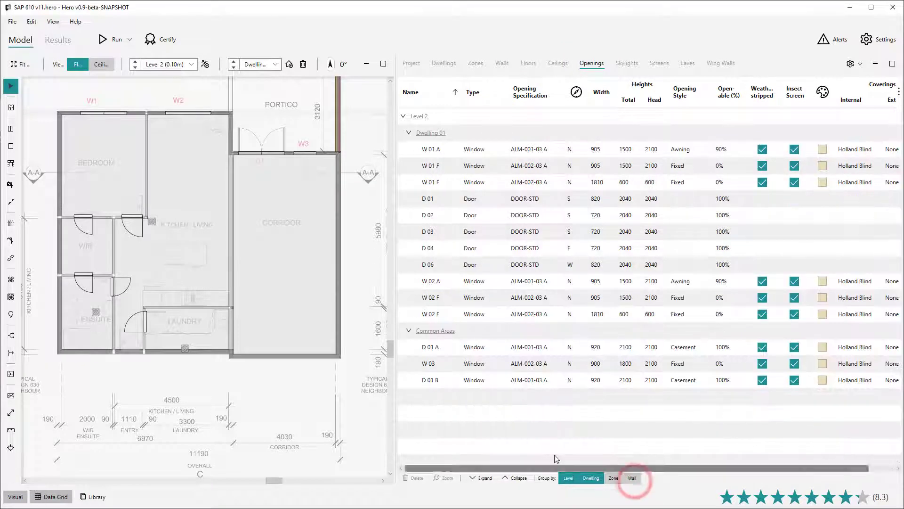
- Collapse the Common Areas and Dwelling 01 groups of openings individually, and expand Dwelling 01 again
left_click(408, 331)
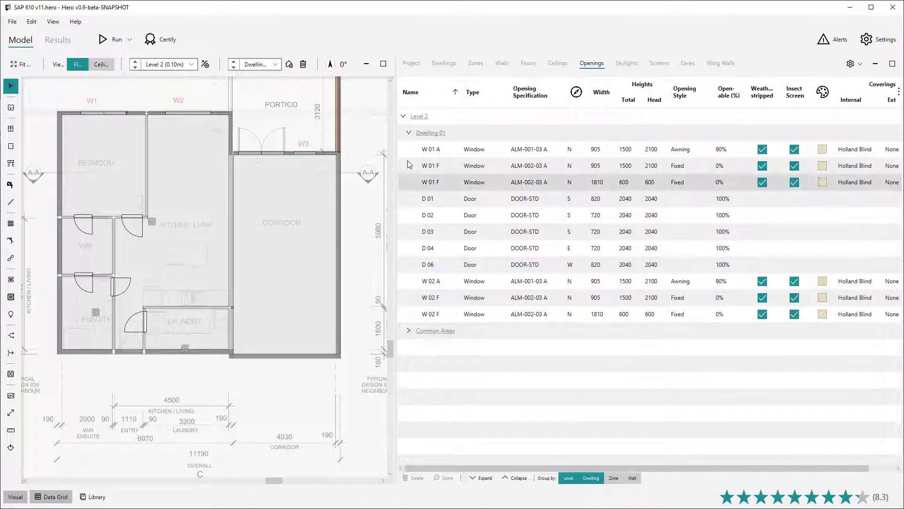
left_click(408, 134)
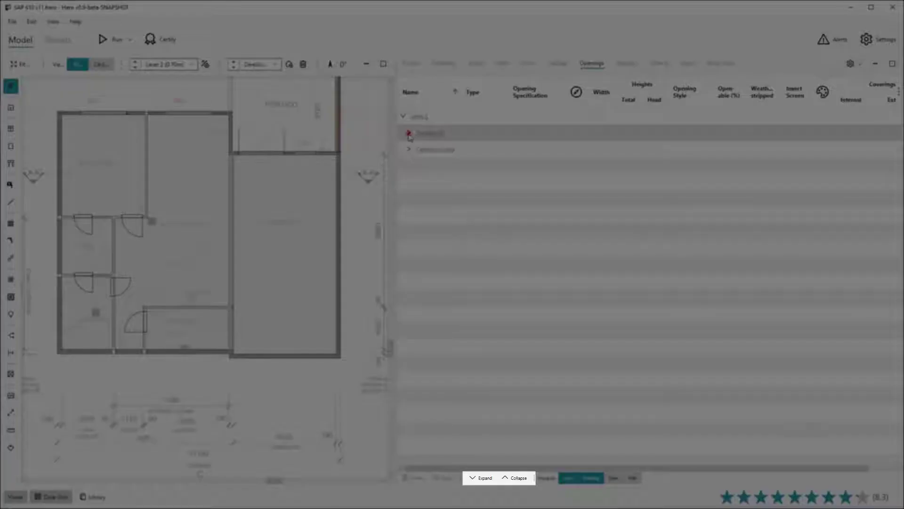
left_click(408, 134)
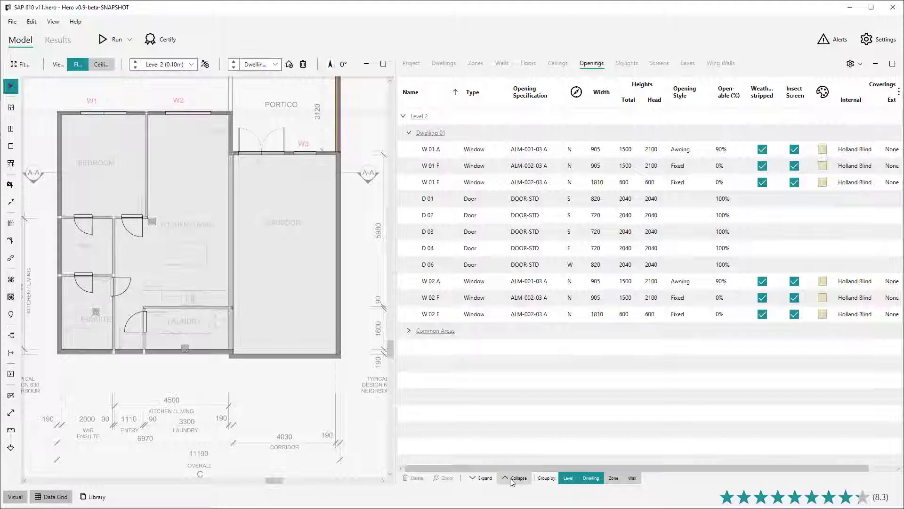
- Collapse all dwelling groups in the Openings table at once, and expand them all again
left_click(512, 480)
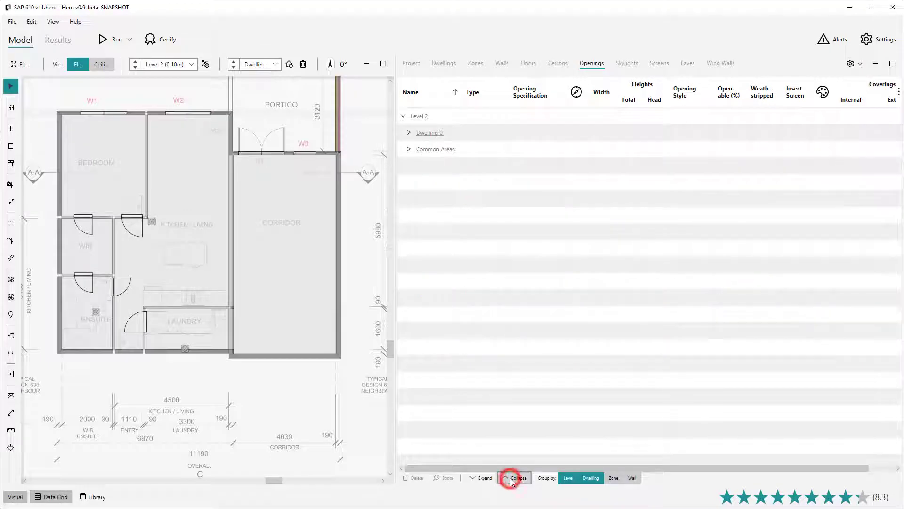
left_click(477, 480)
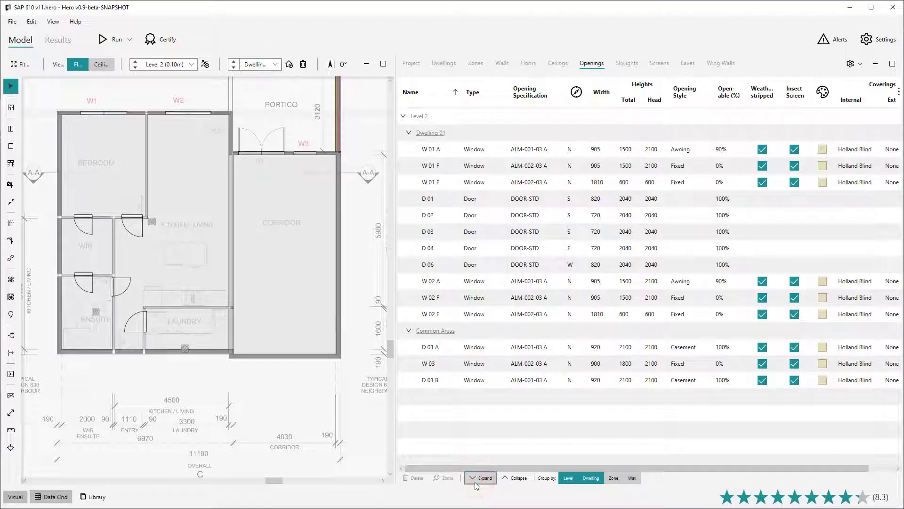
left_click(484, 495)
- Sort the openings by Name in descending and ascending order, and finally sort them by Type
left_click(427, 90)
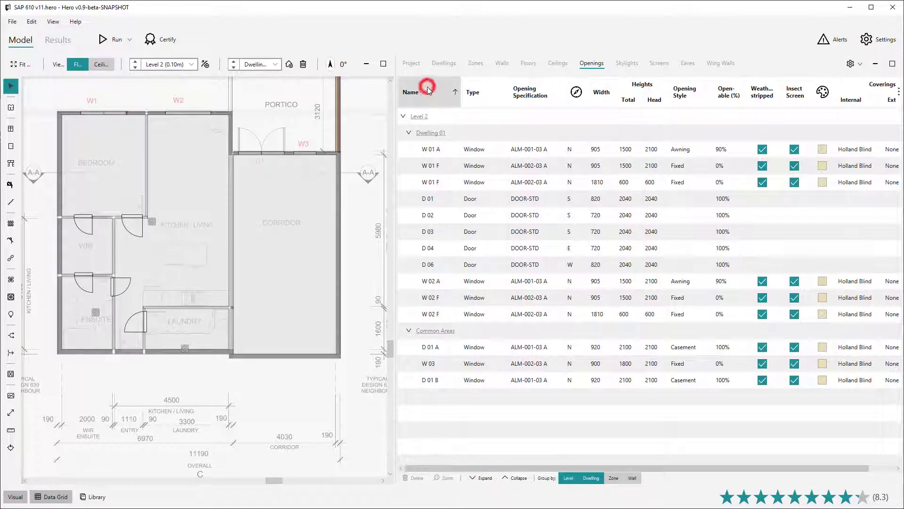
left_click(428, 91)
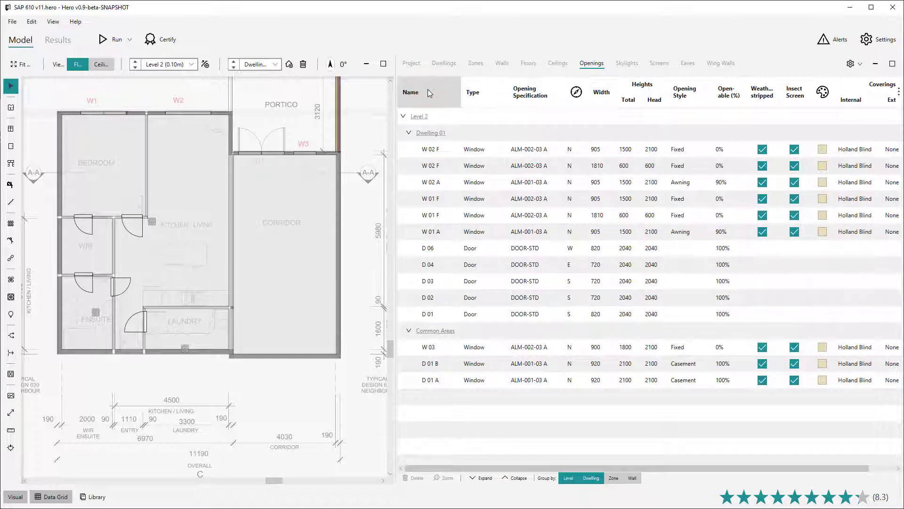
left_click(437, 92)
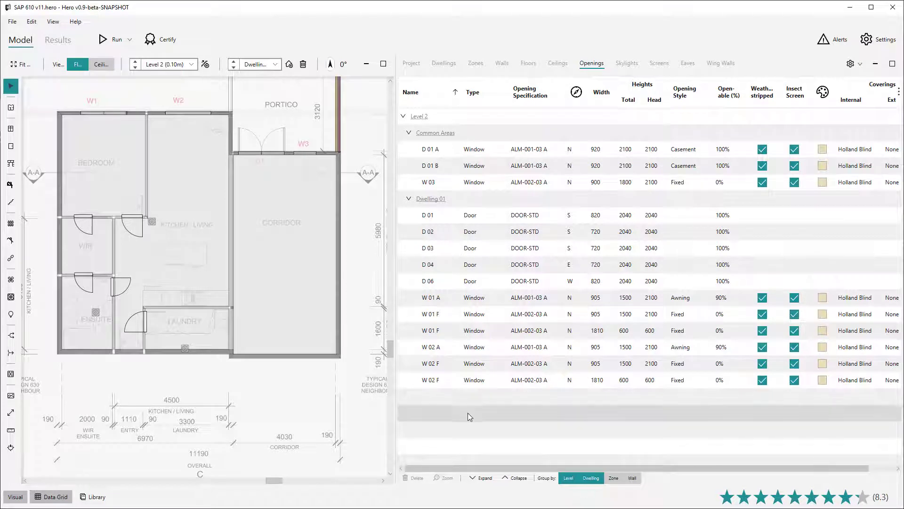
left_click(487, 96)
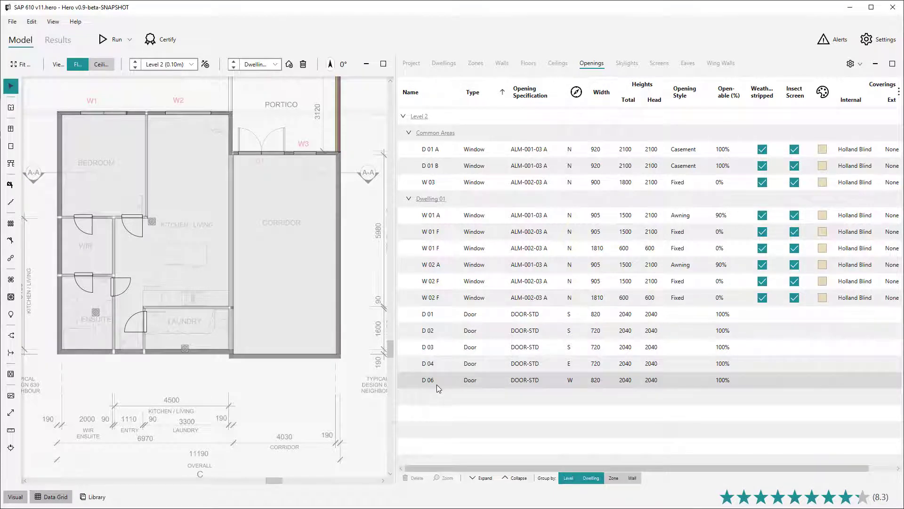
- Set the width of door D 01 in Dwelling 01 to 900
left_click(604, 314)
type("900")
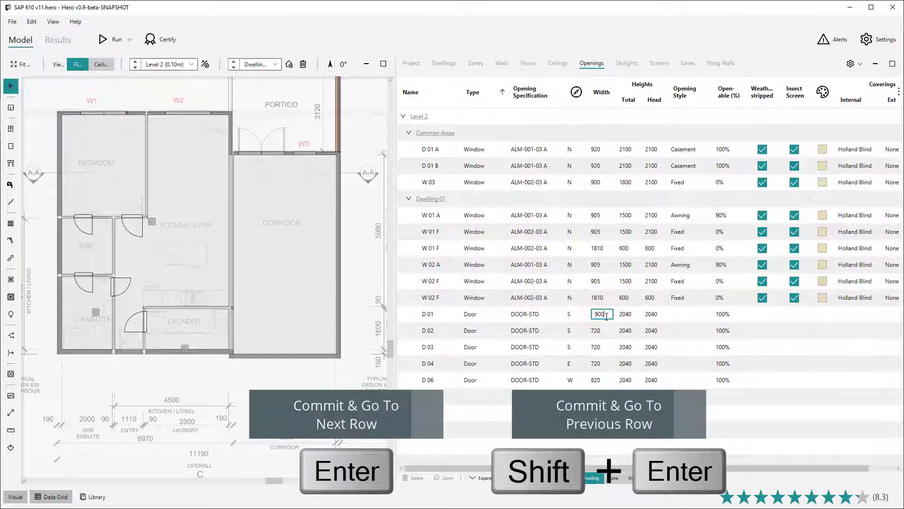
key("Return")
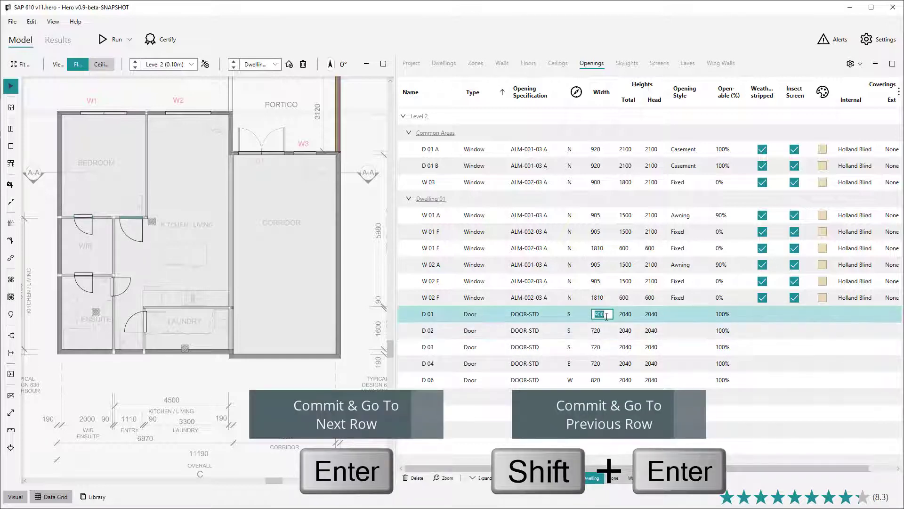
key("Return")
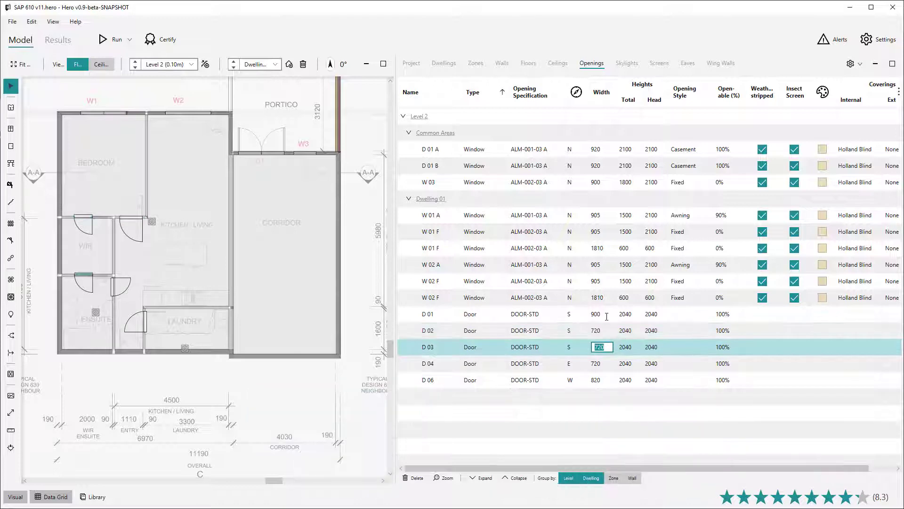
- Set the width of door D 02 to 800 and the width of door D 03 to 750
key("shift+Return")
type("800")
key("Return")
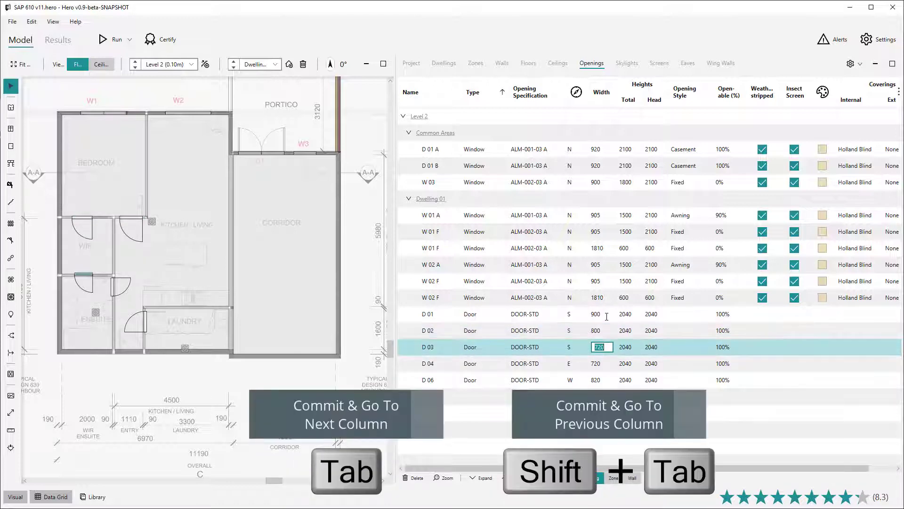
type("75")
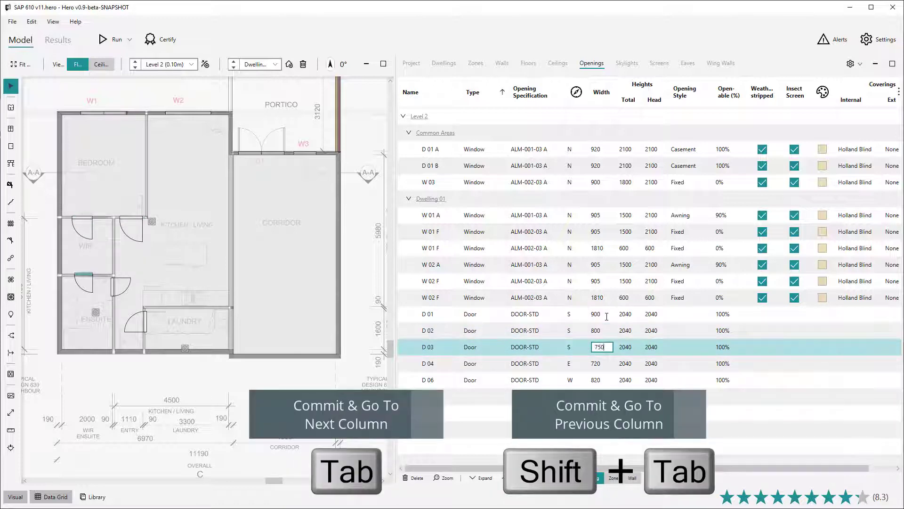